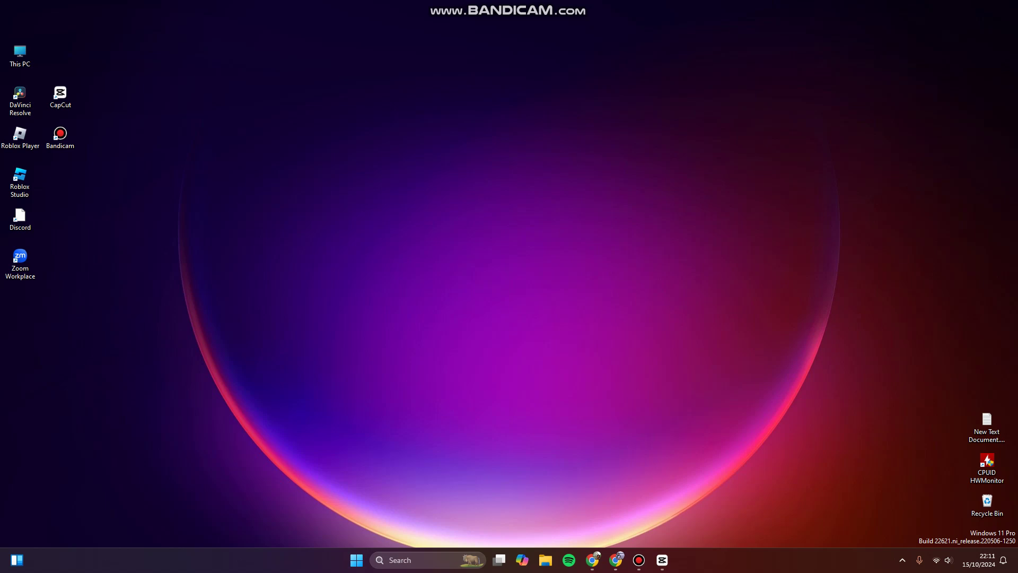
Step: Launch the On-Screen Keyboard from a taskbar search for 'o'
click(422, 560)
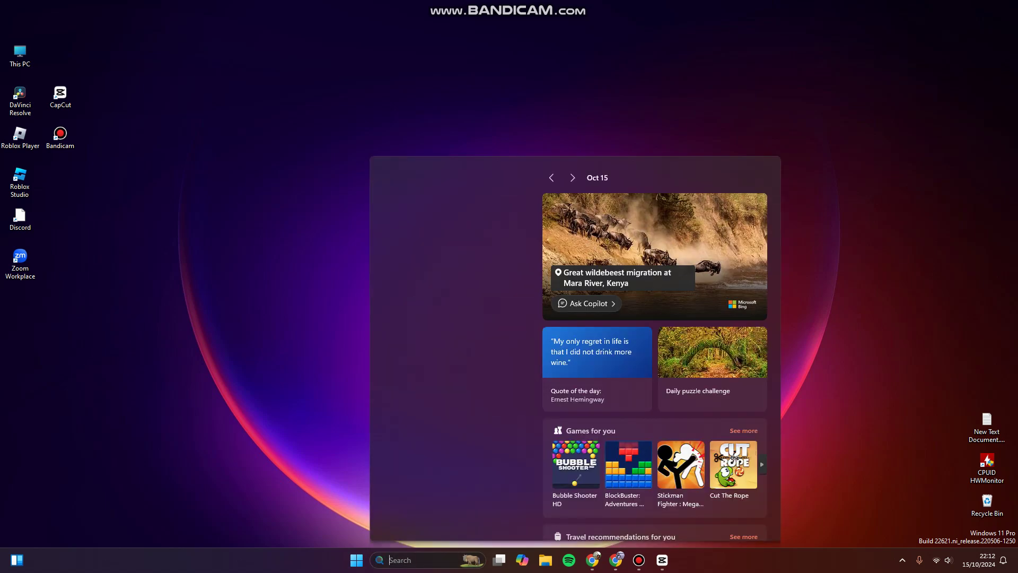
text(on-Screen Keyboard)
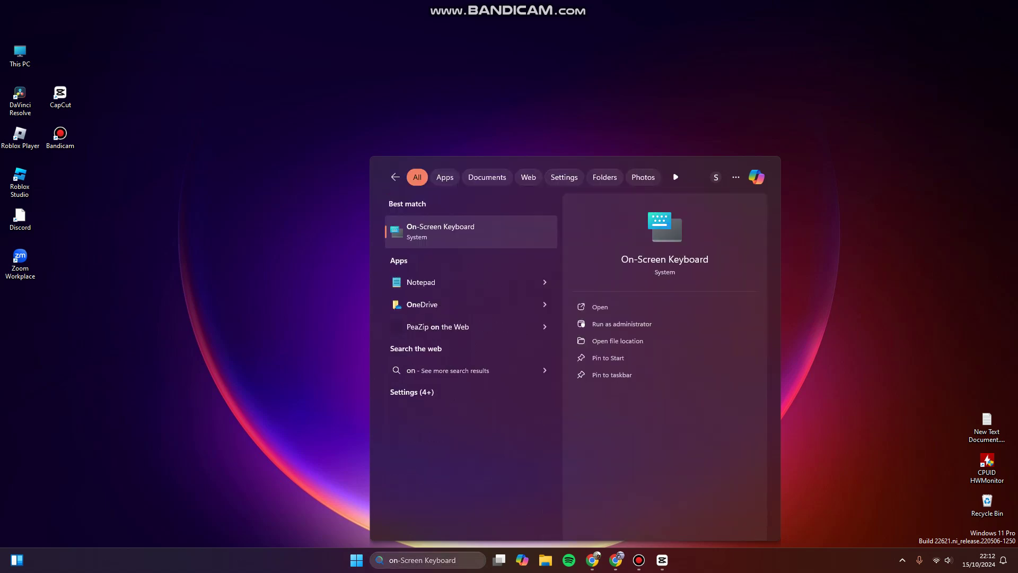
key(Return)
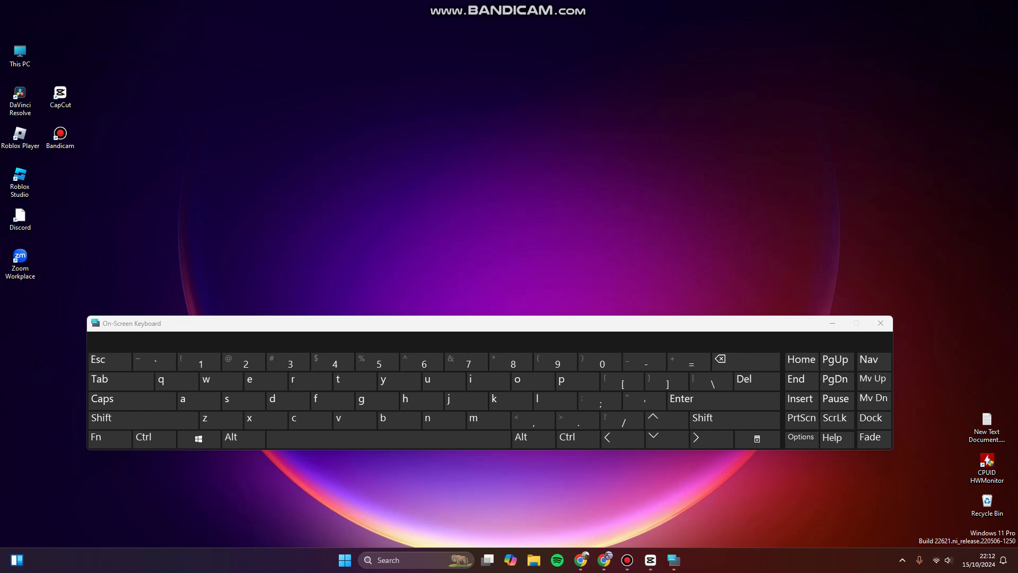
key(Pause)
key(shift)
key(Pause)
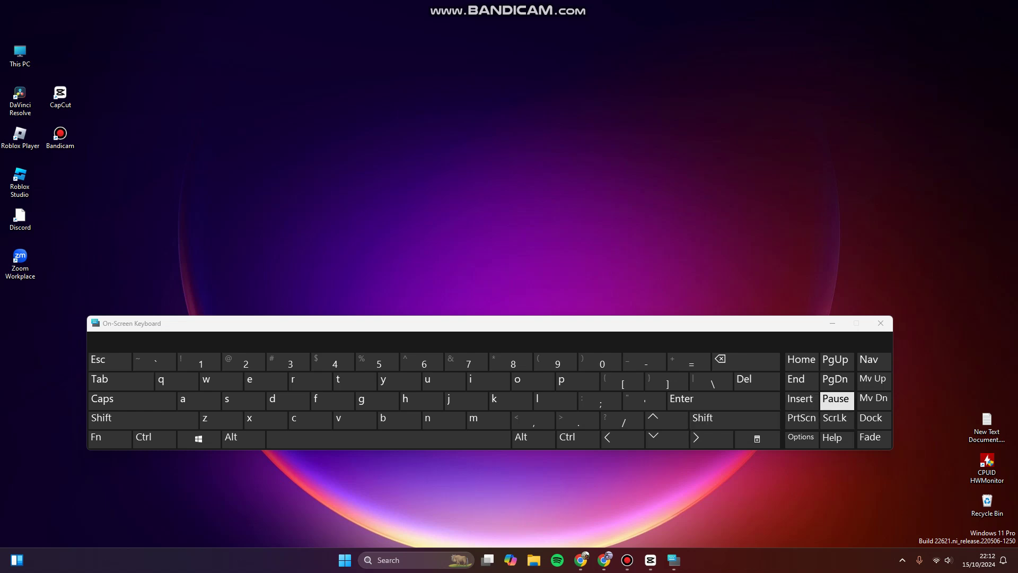
key(Scroll_Lock)
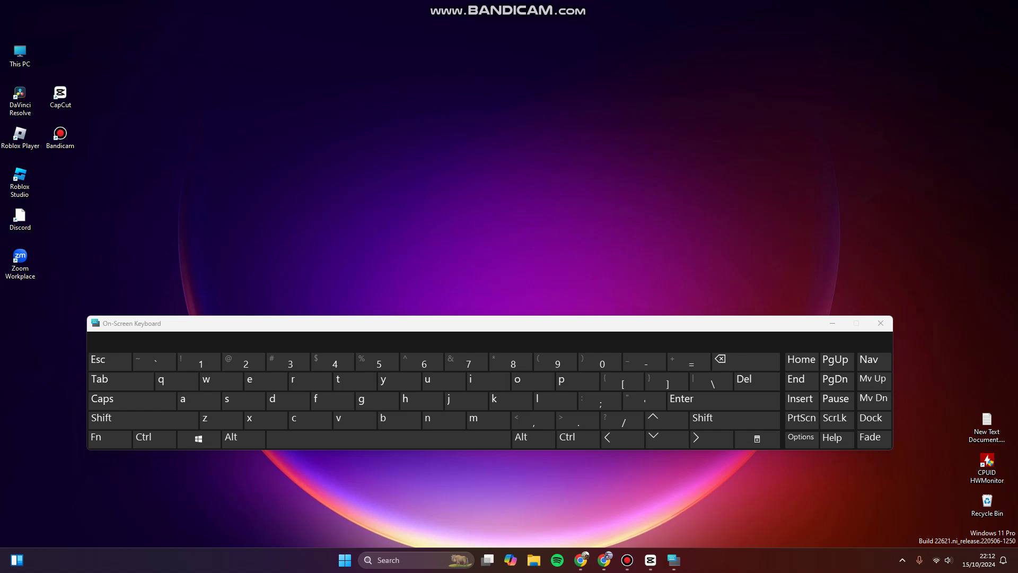
key(8)
key(9)
key(minus)
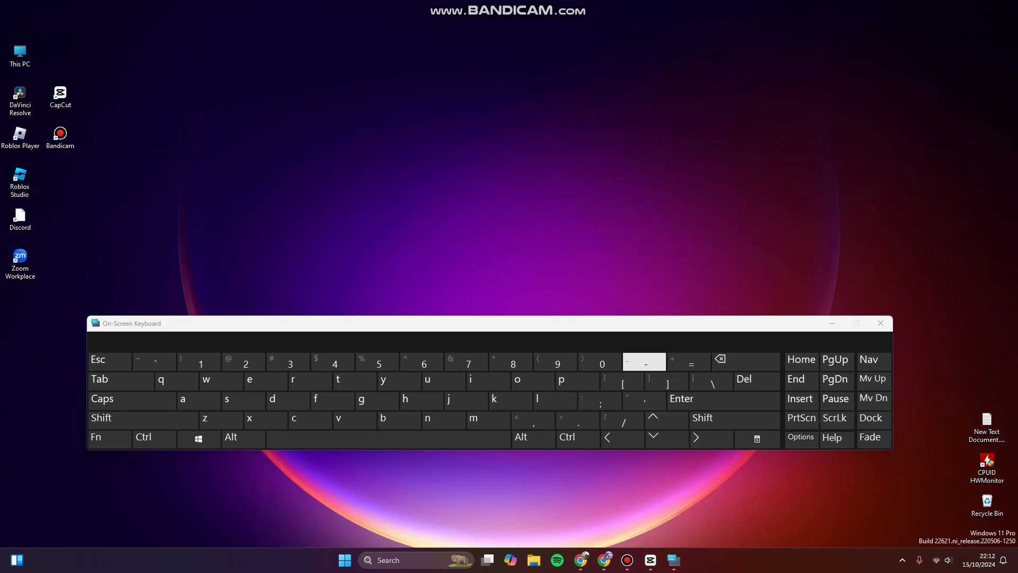